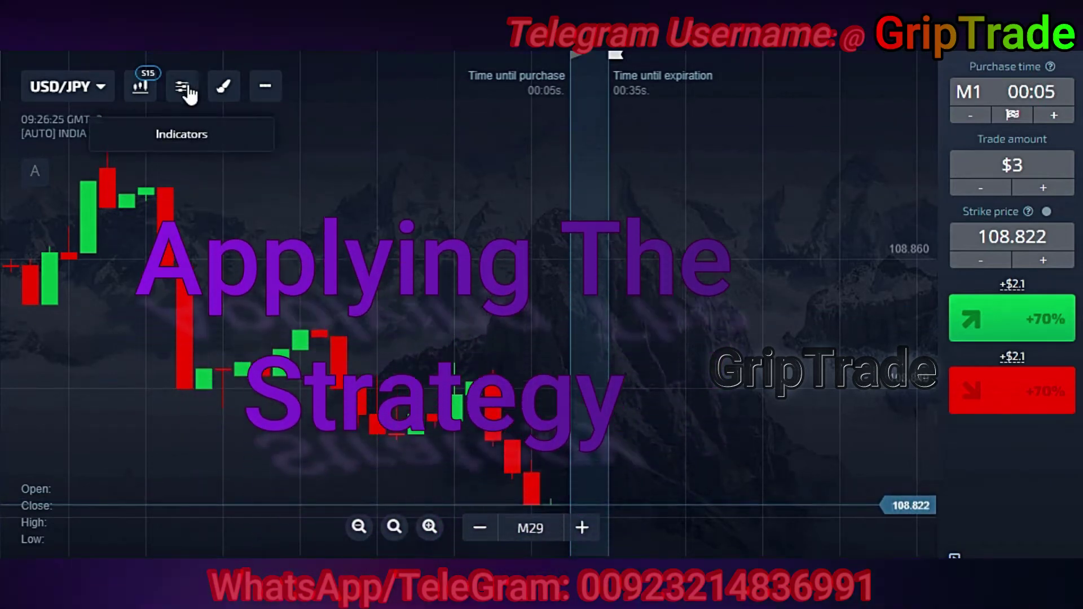
# Step: Add MACD 12 26 9, Stochastic Oscillator 14 3 3 and two SMA 10 moving averages to the chart
pyautogui.click(189, 86)
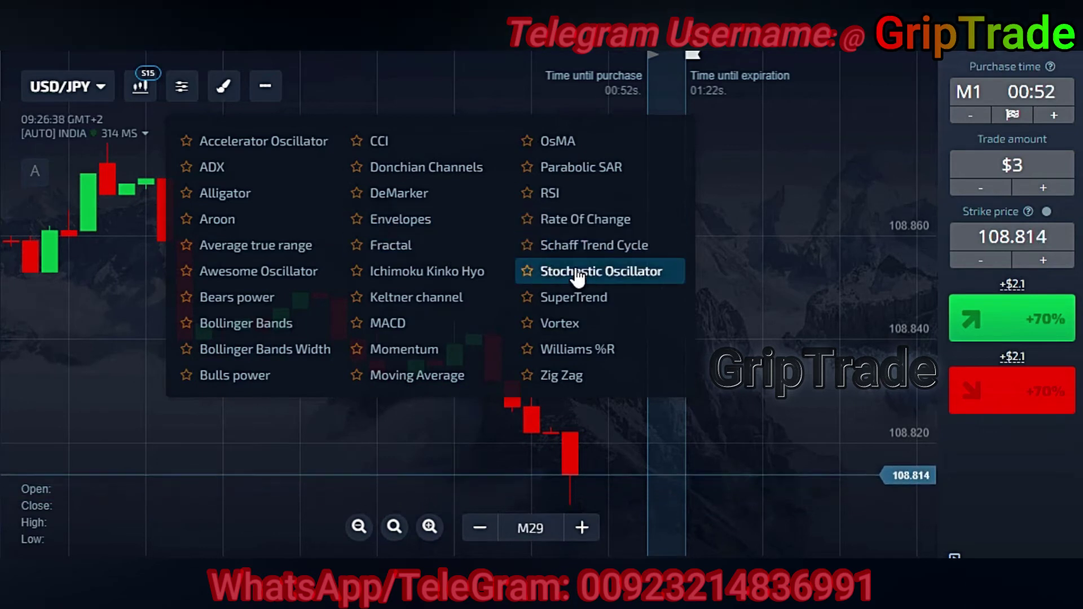
pyautogui.click(410, 325)
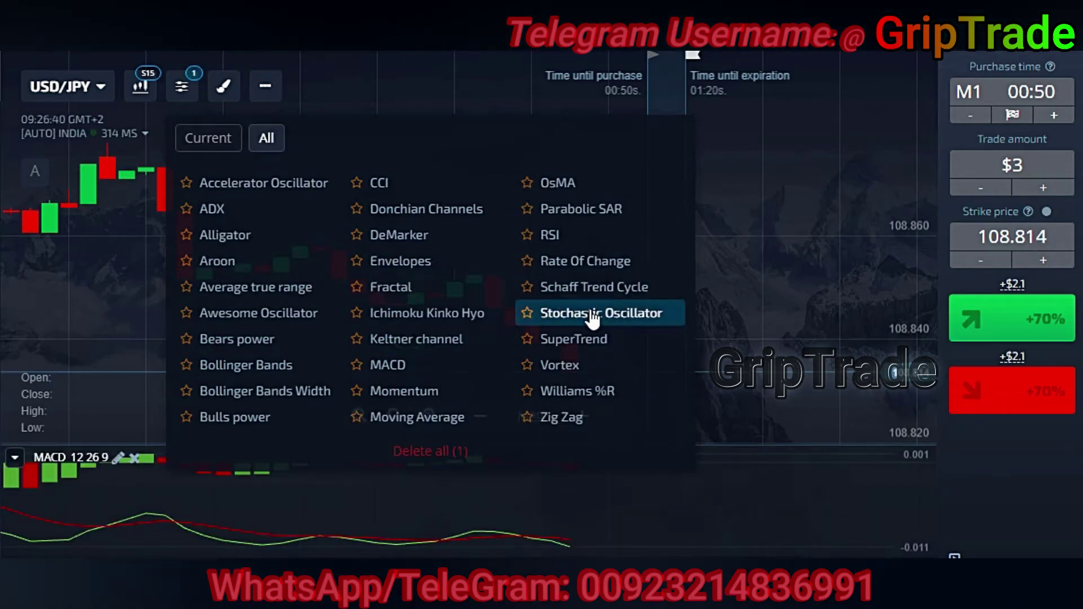
pyautogui.click(590, 313)
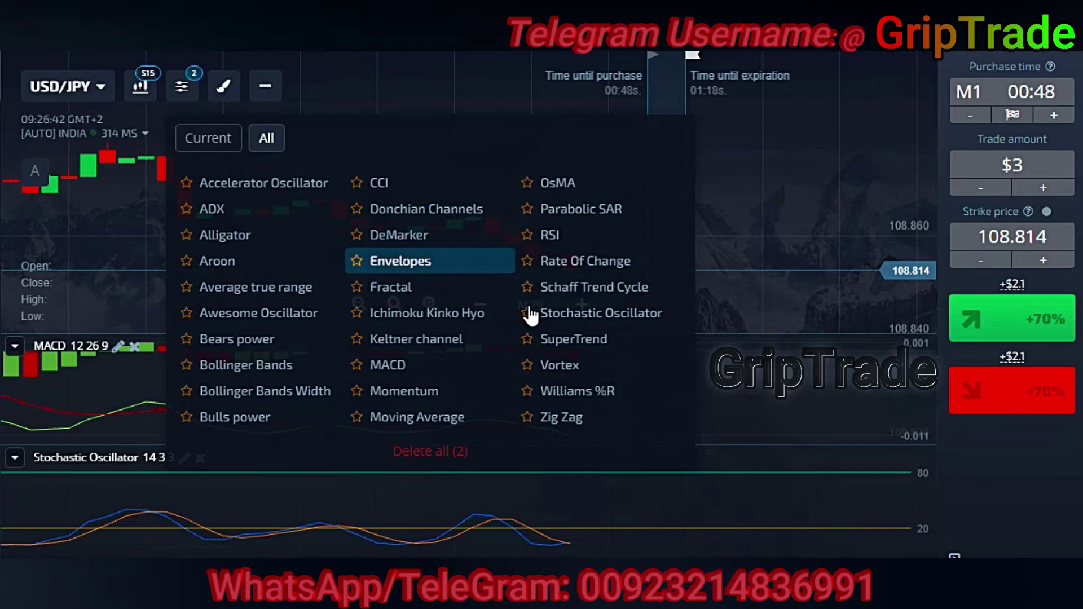
pyautogui.click(421, 421)
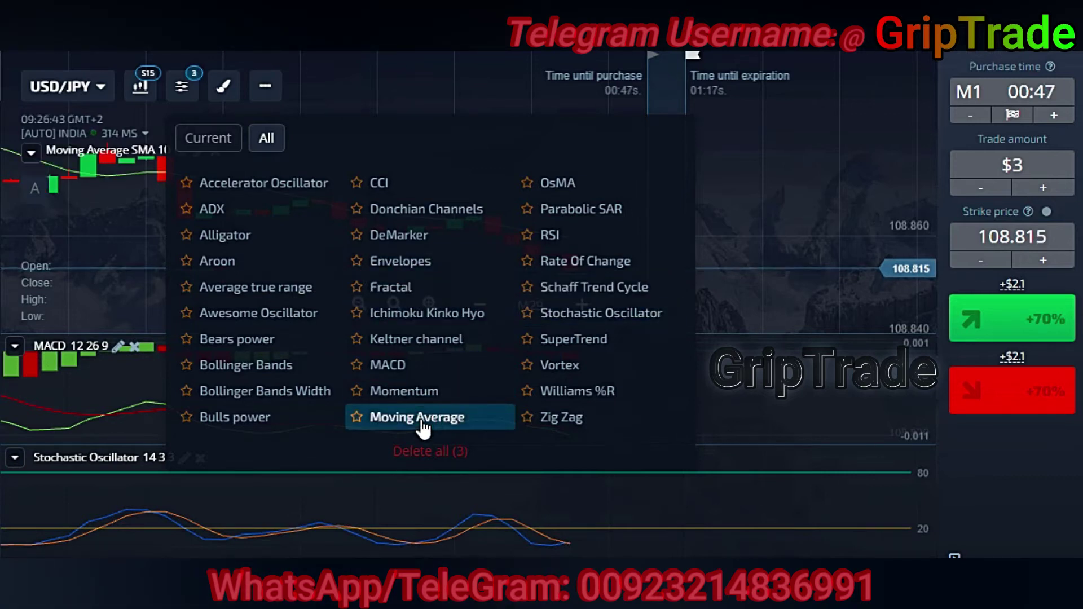
pyautogui.click(422, 420)
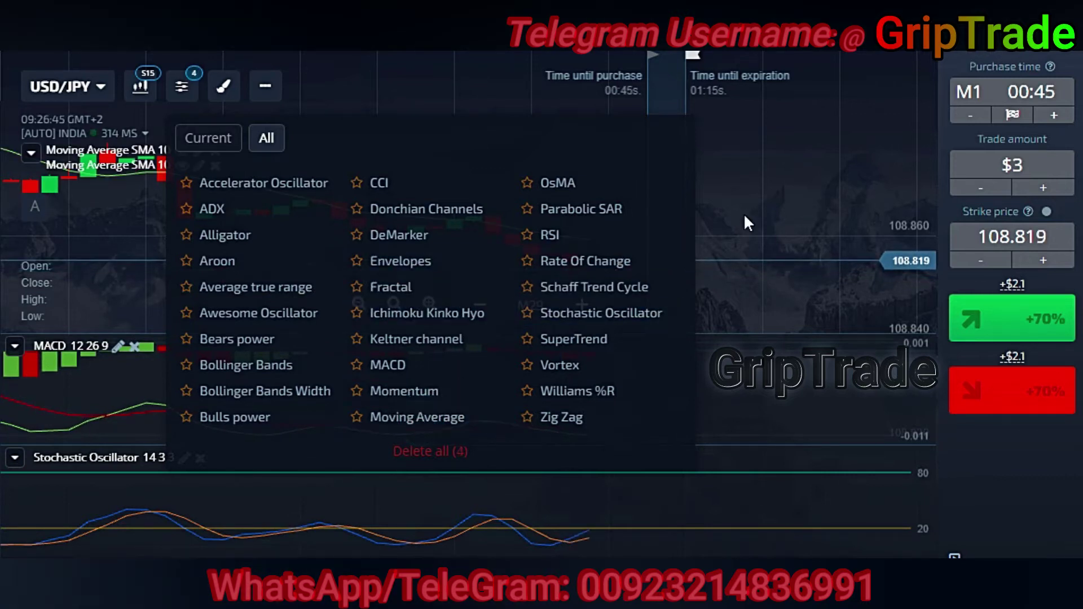
pyautogui.click(744, 213)
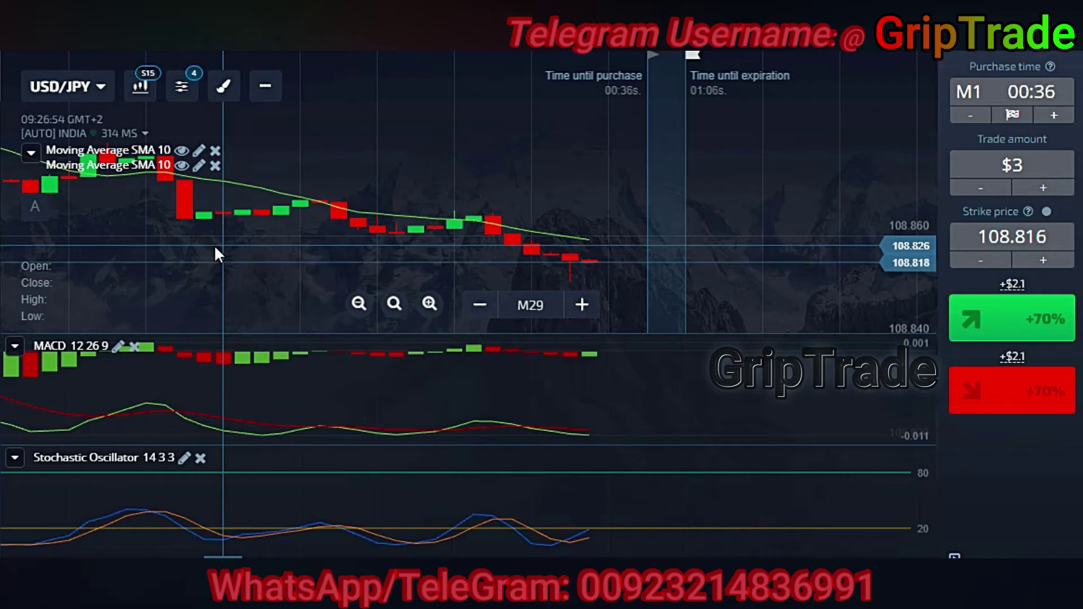
# Step: Remove MACD and re-add it so its panel sits below the Stochastic Oscillator
pyautogui.click(134, 346)
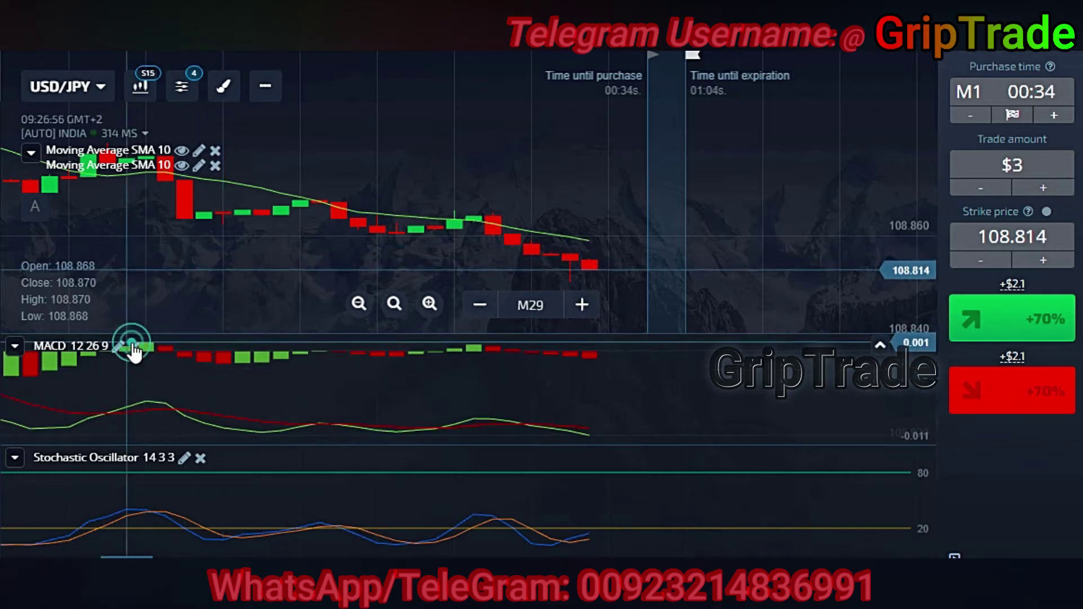
pyautogui.click(184, 91)
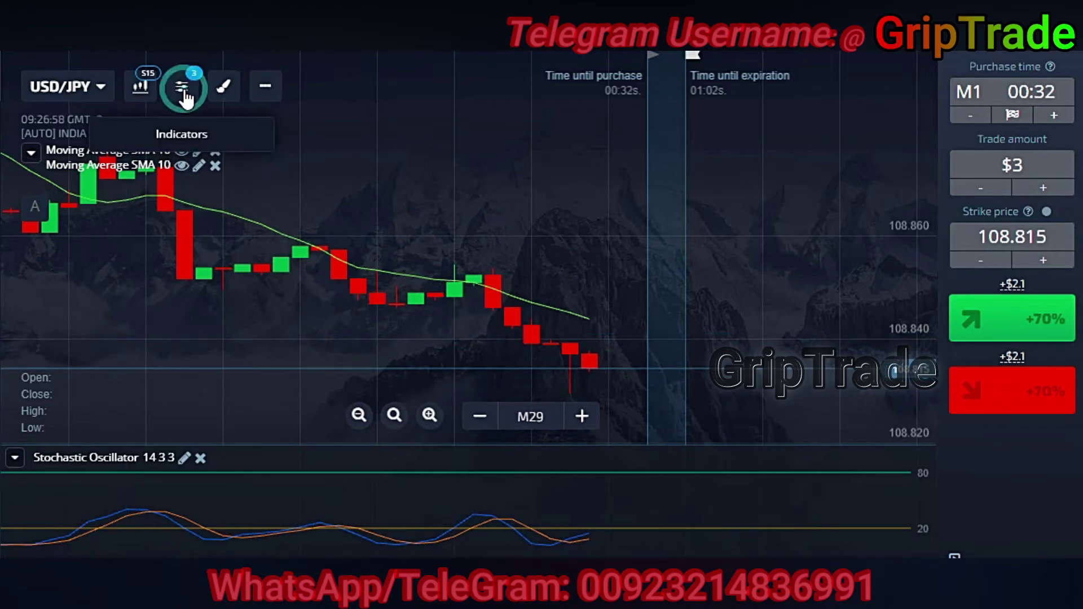
pyautogui.click(394, 367)
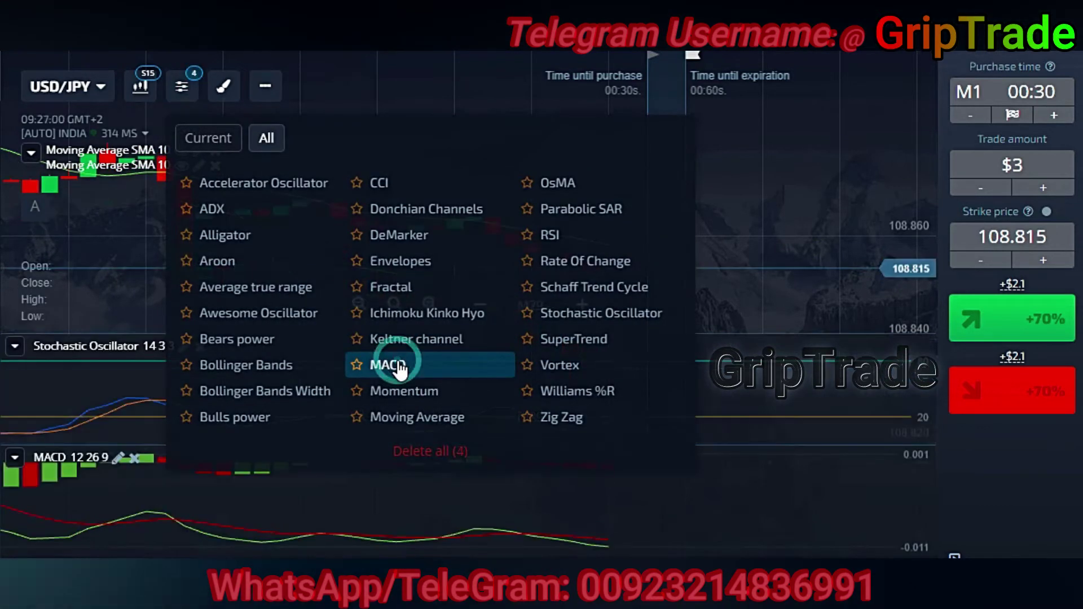
pyautogui.click(719, 261)
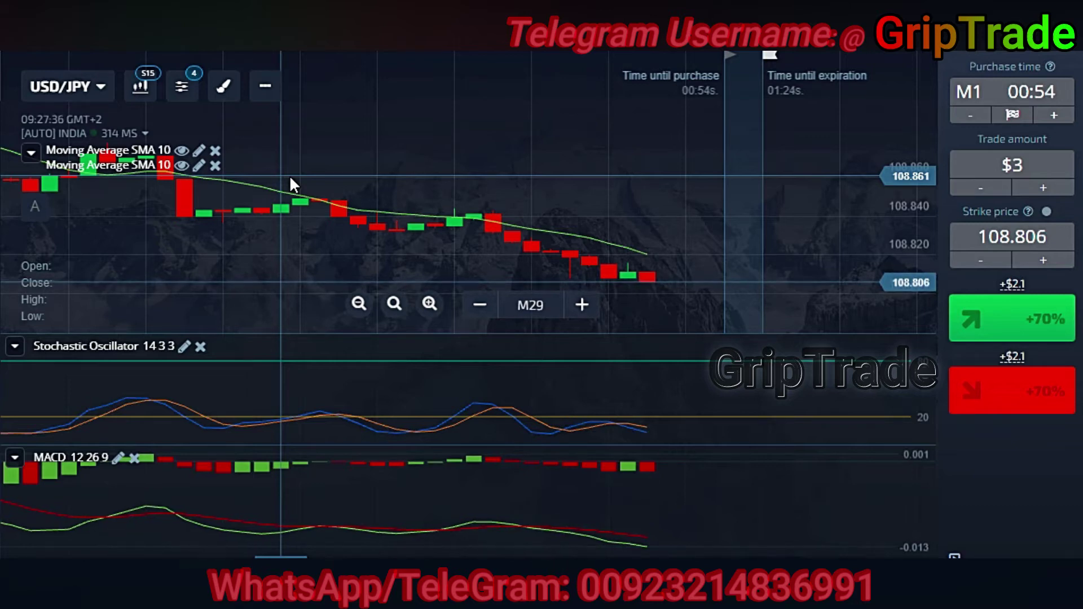
# Step: Change the first moving average to SMA 6 drawn as a yellow 2px line
pyautogui.click(201, 150)
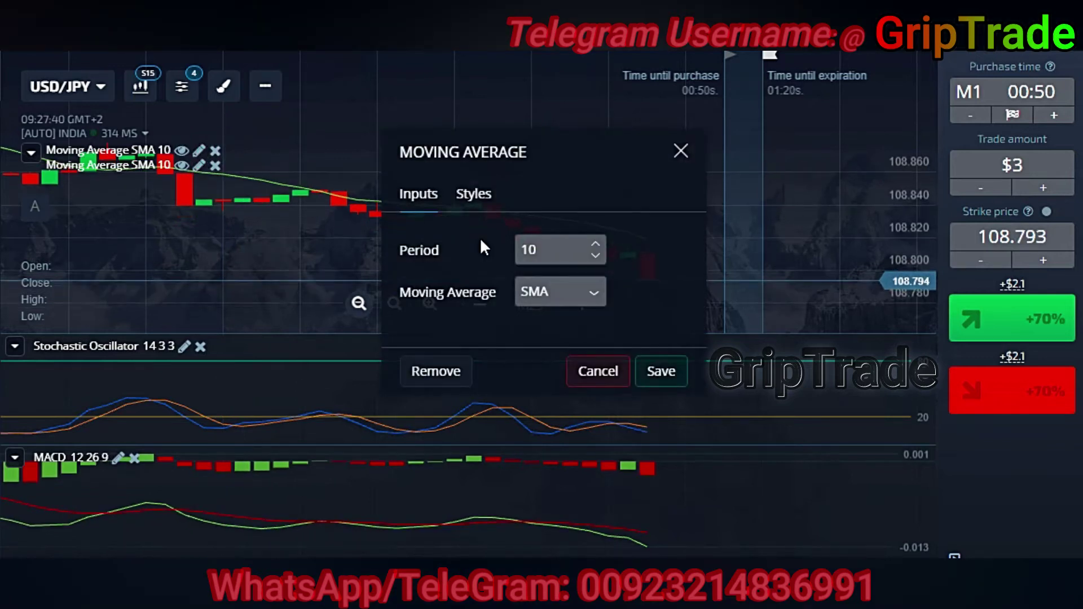
pyautogui.moveTo(563, 250); pyautogui.dragTo(514, 251)
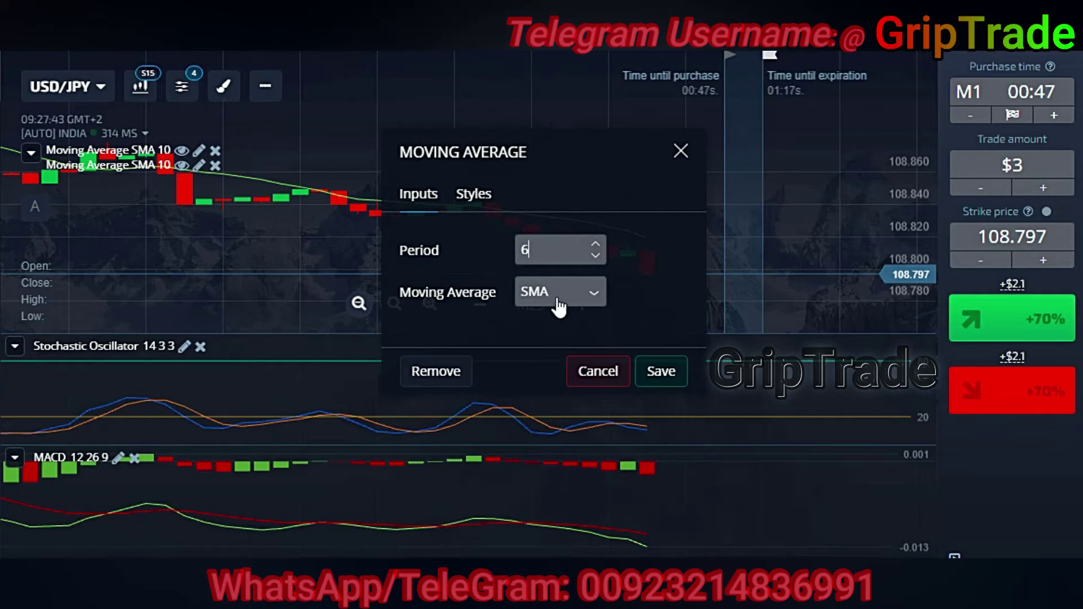
pyautogui.click(467, 207)
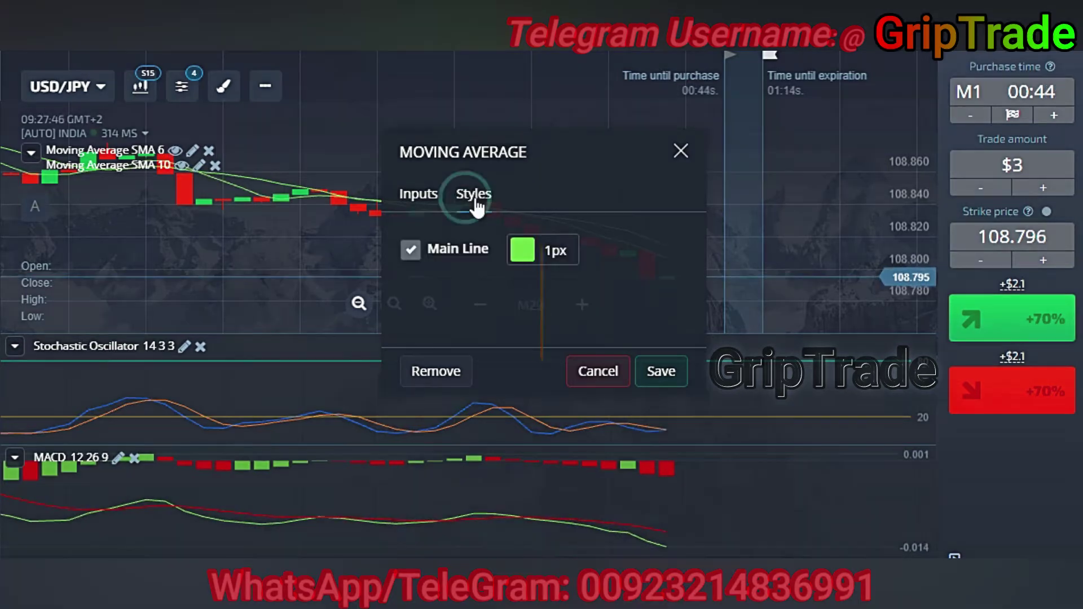
pyautogui.click(523, 248)
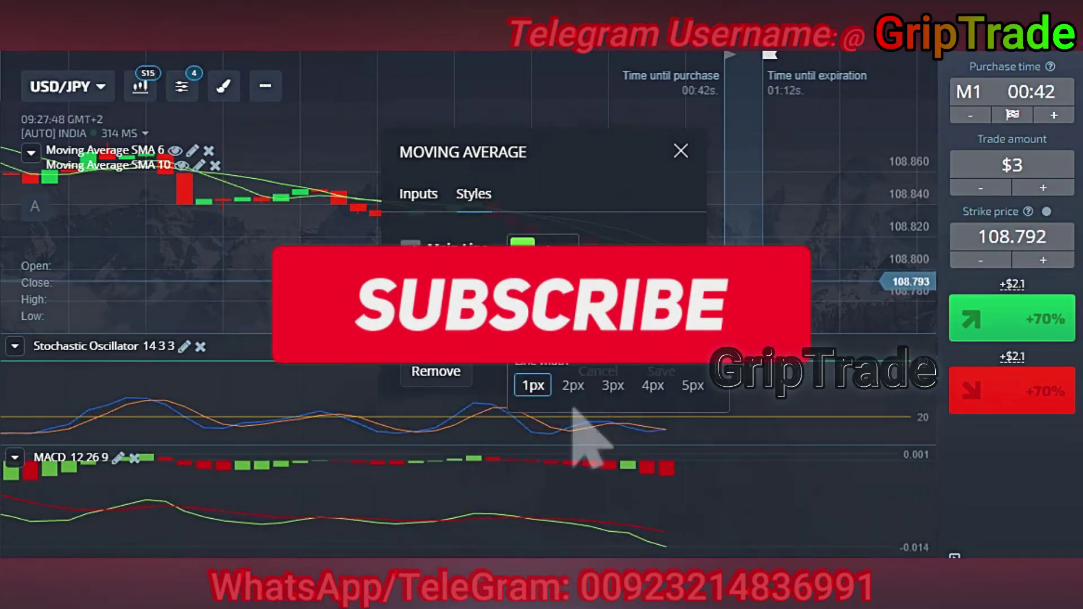
pyautogui.click(572, 385)
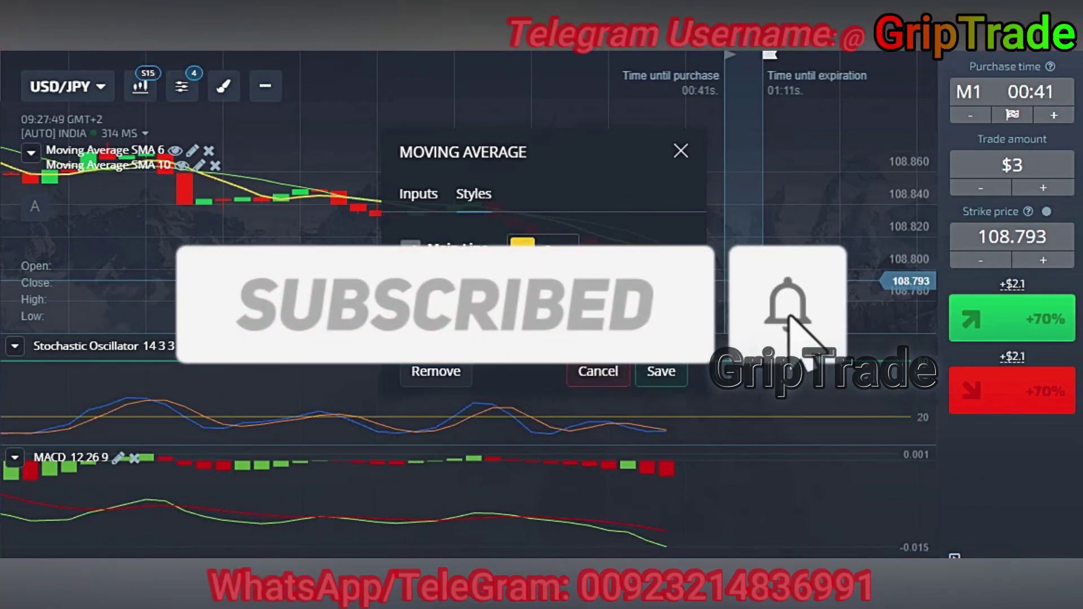
pyautogui.click(660, 370)
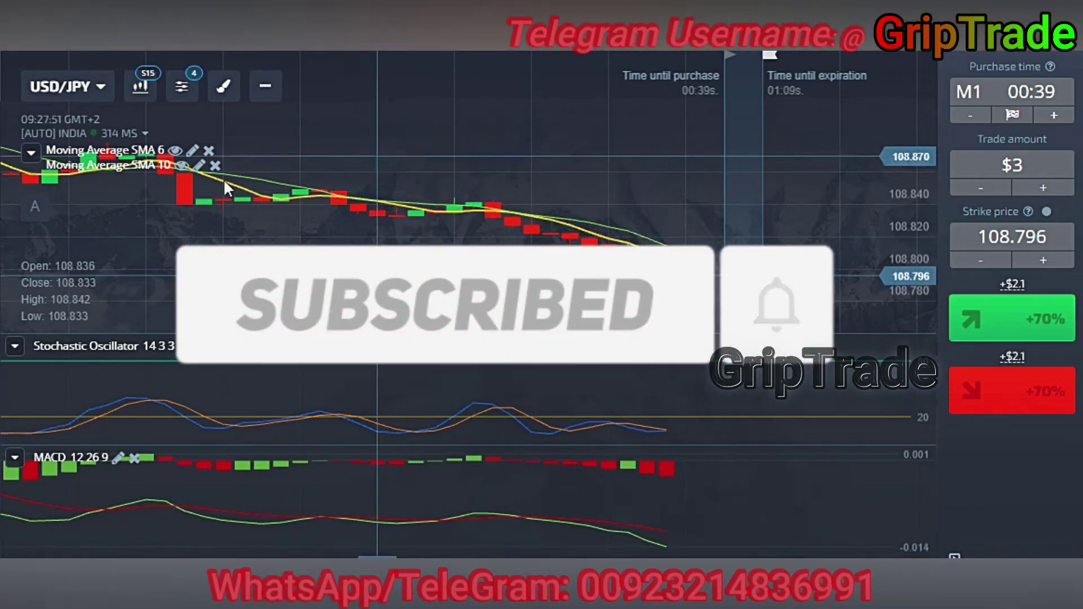
pyautogui.click(199, 165)
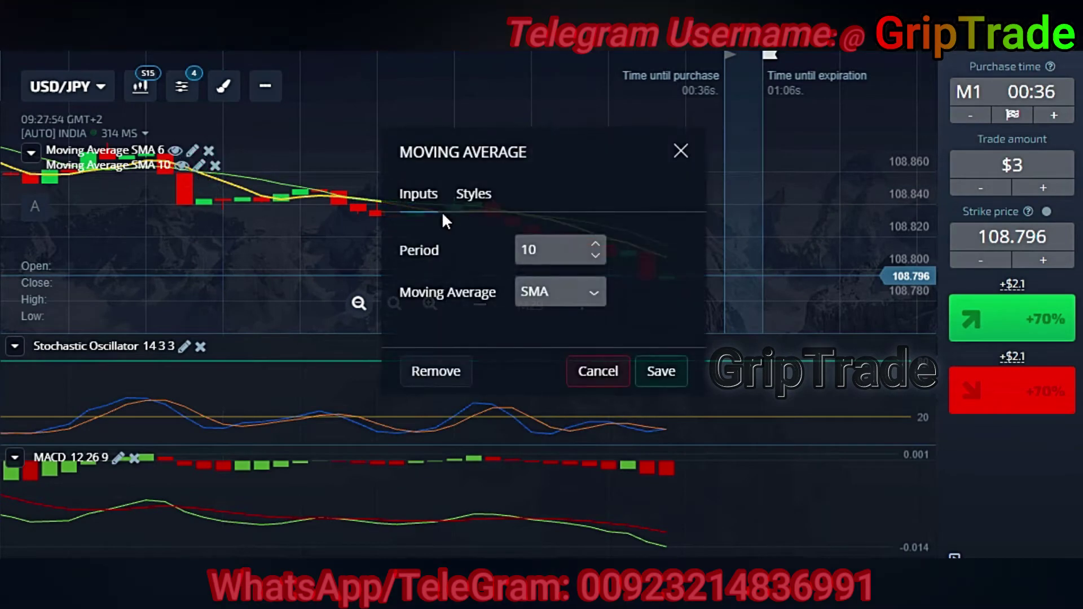
# Step: Set the second moving average to SMA 14 with a 2px cyan line and save it
pyautogui.doubleClick(551, 249)
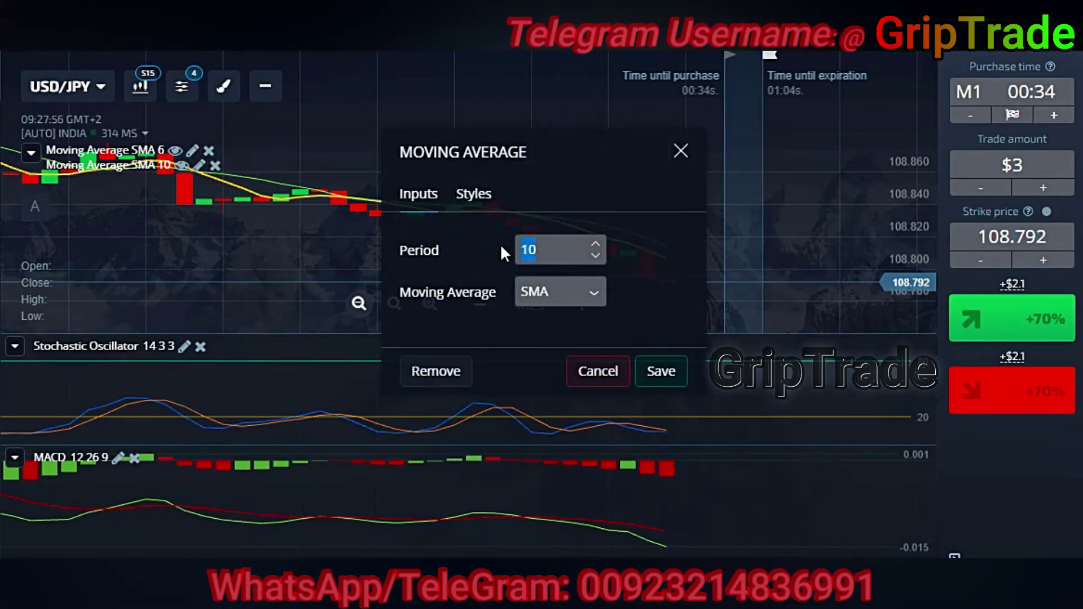
pyautogui.write('14')
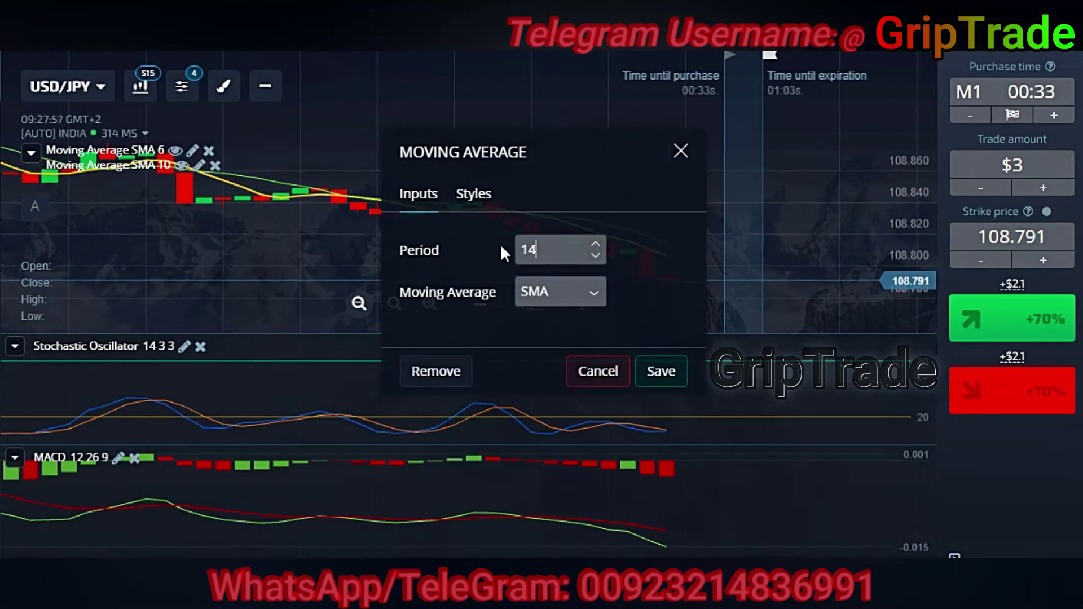
pyautogui.click(559, 292)
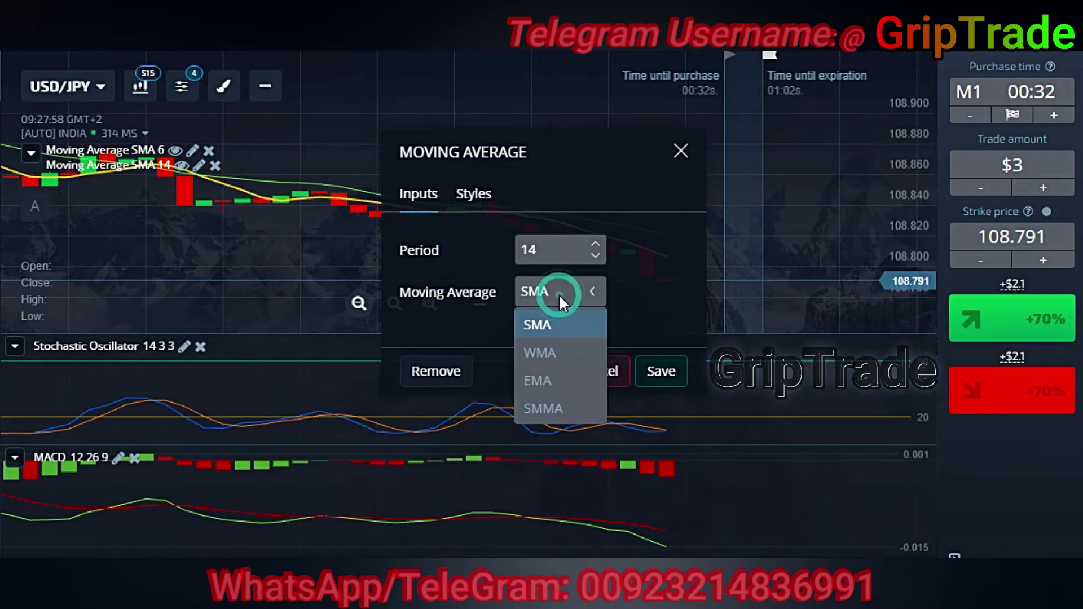
pyautogui.click(649, 306)
pyautogui.click(477, 194)
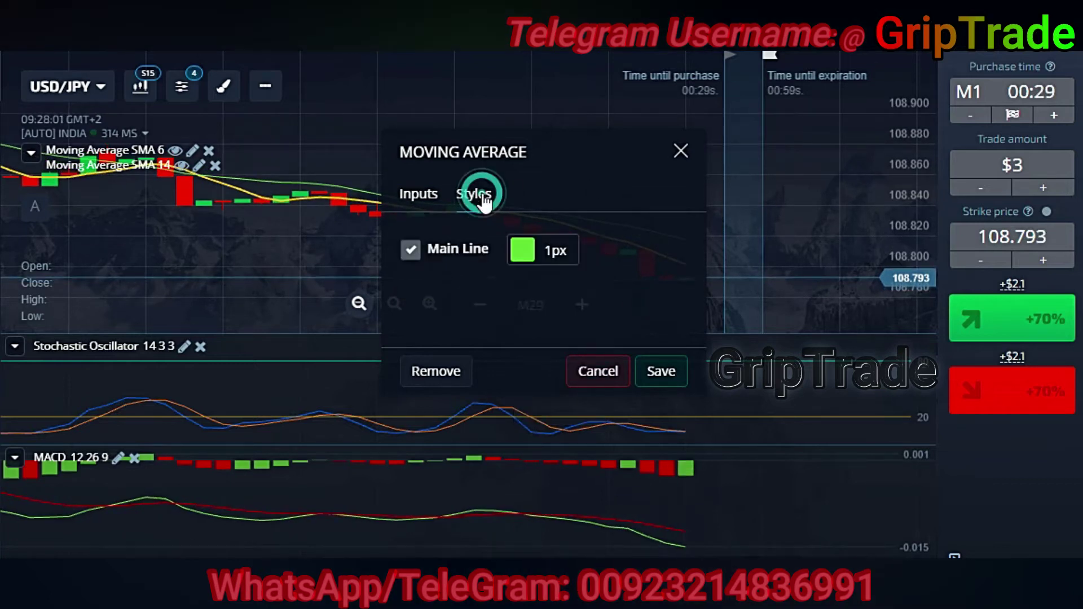
pyautogui.click(524, 249)
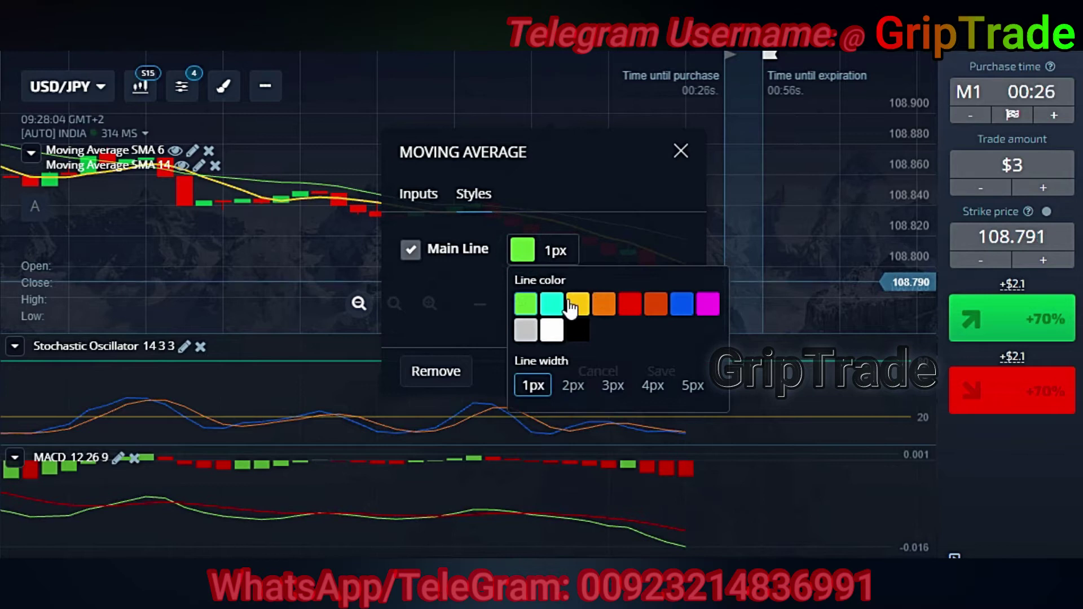
pyautogui.click(552, 308)
pyautogui.click(576, 395)
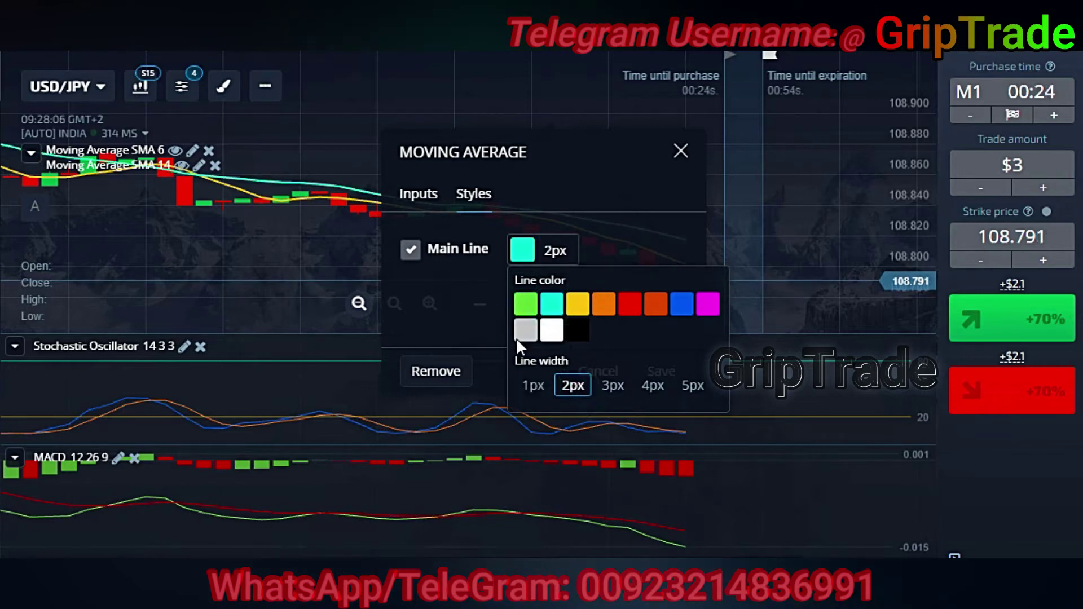
pyautogui.click(474, 316)
pyautogui.click(666, 373)
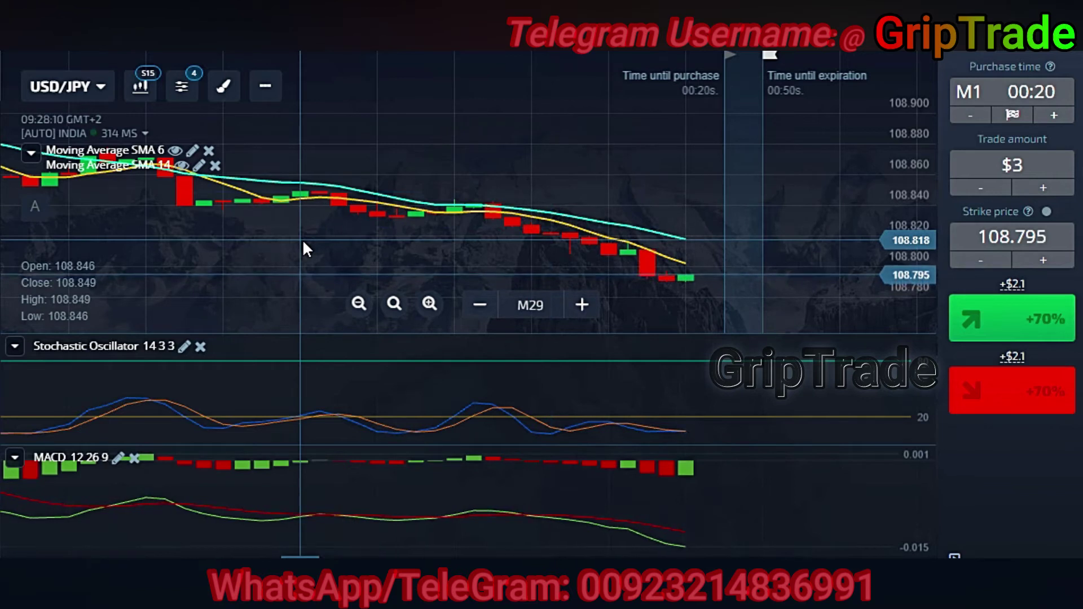
# Step: Set the Stochastic Oscillator inputs to 26, 6, 6, keeping SMA averaging
pyautogui.click(184, 346)
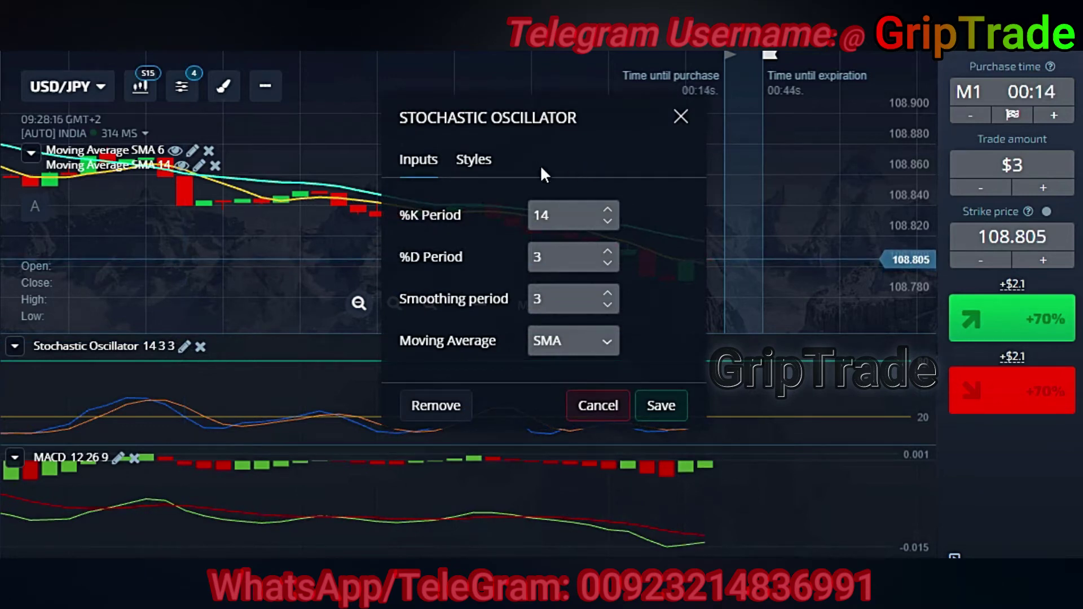
pyautogui.moveTo(566, 214); pyautogui.dragTo(526, 211)
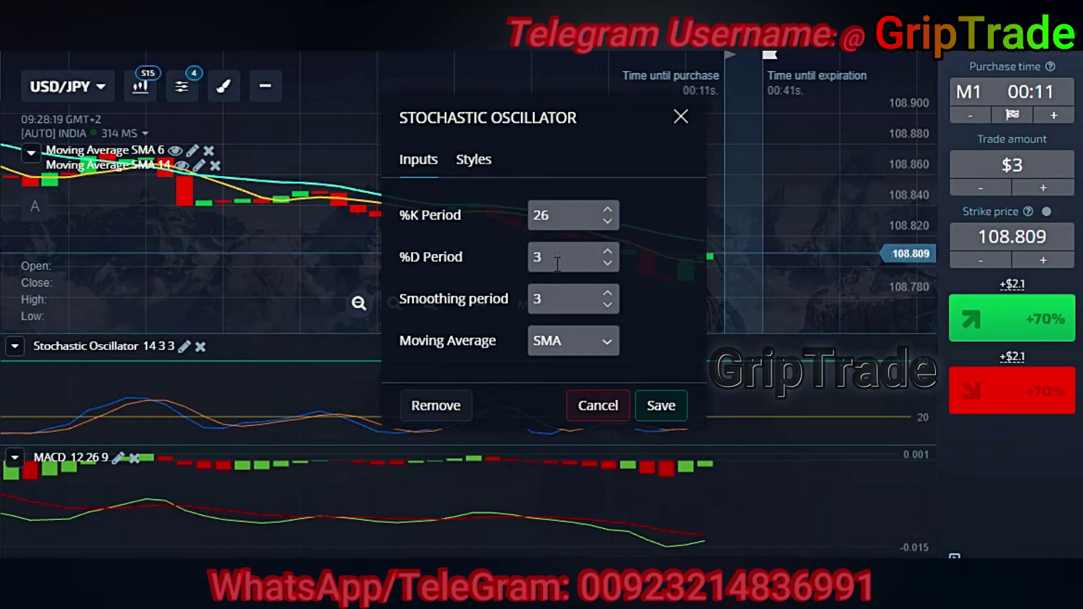
pyautogui.moveTo(555, 262); pyautogui.dragTo(523, 256)
pyautogui.write('6')
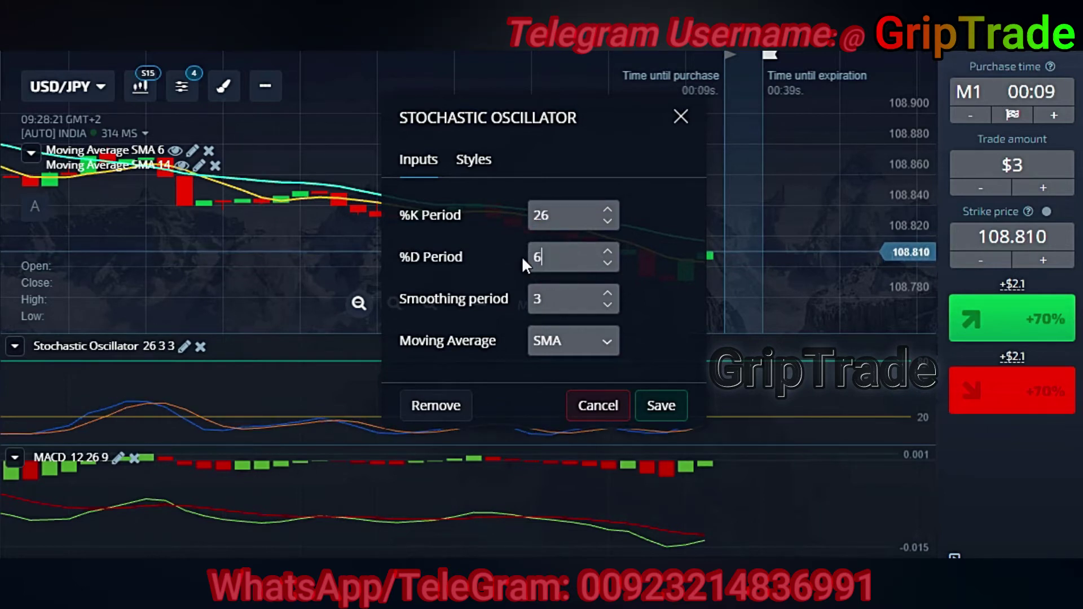
pyautogui.click(546, 301)
pyautogui.moveTo(546, 300); pyautogui.dragTo(533, 300)
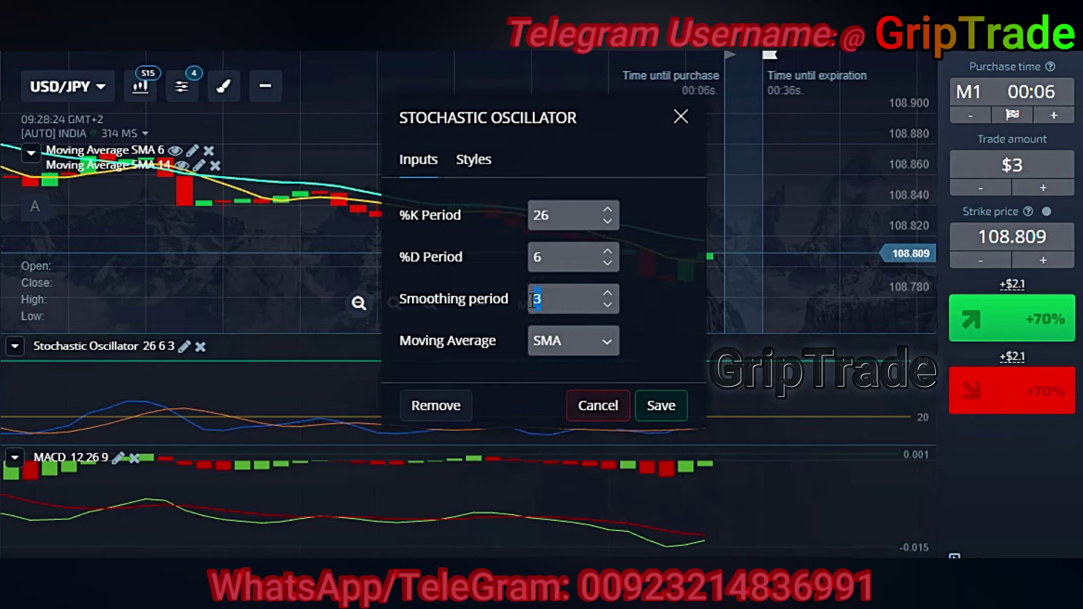
pyautogui.click(569, 342)
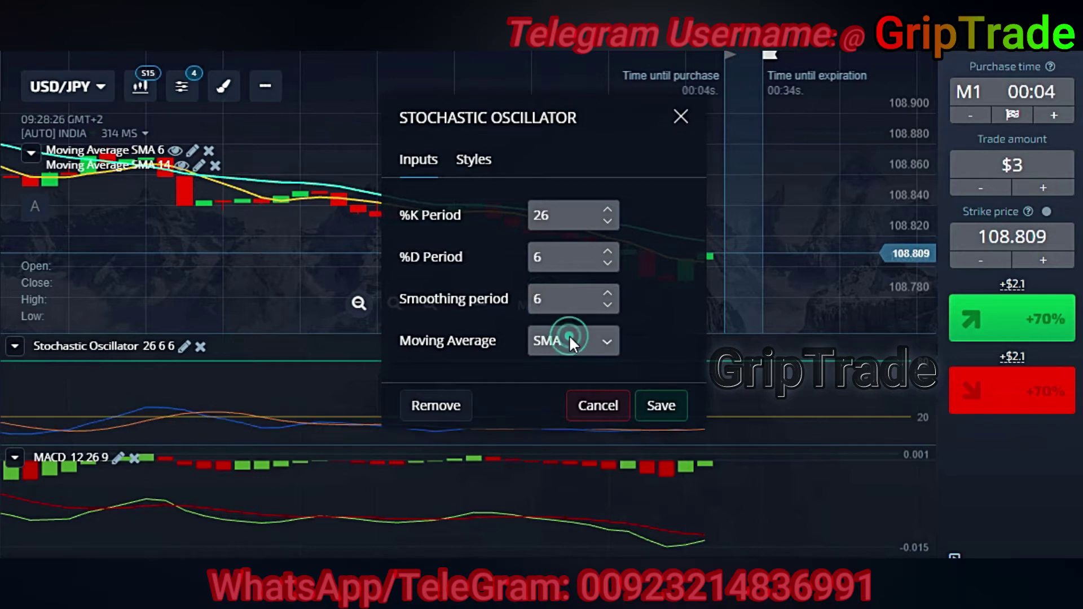
pyautogui.click(478, 164)
# Step: Style the Stochastic %K line cyan 2px and the %D line 2px
pyautogui.click(480, 167)
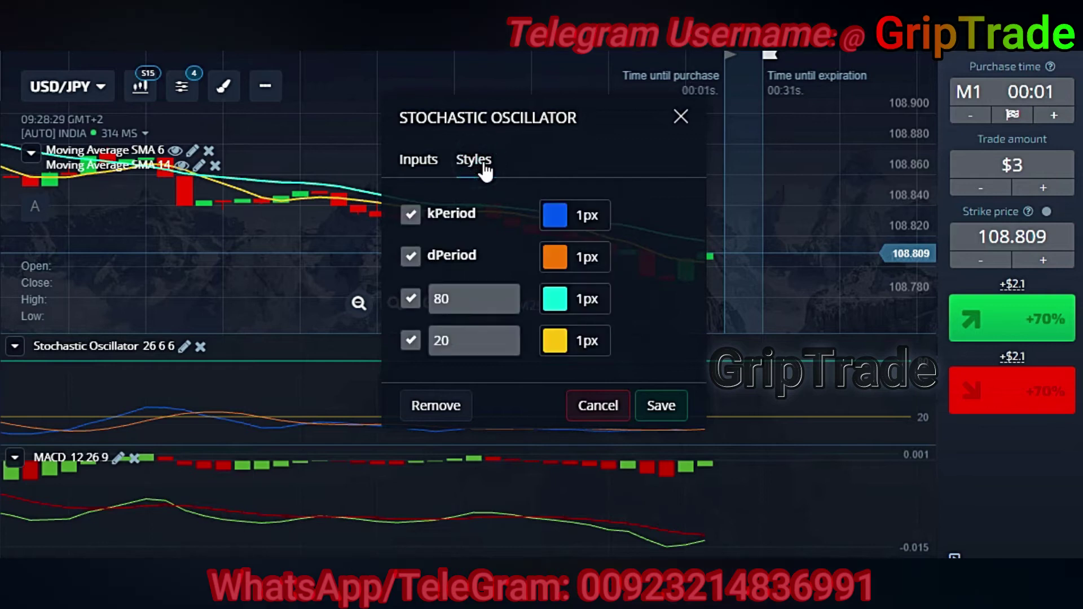
pyautogui.click(554, 218)
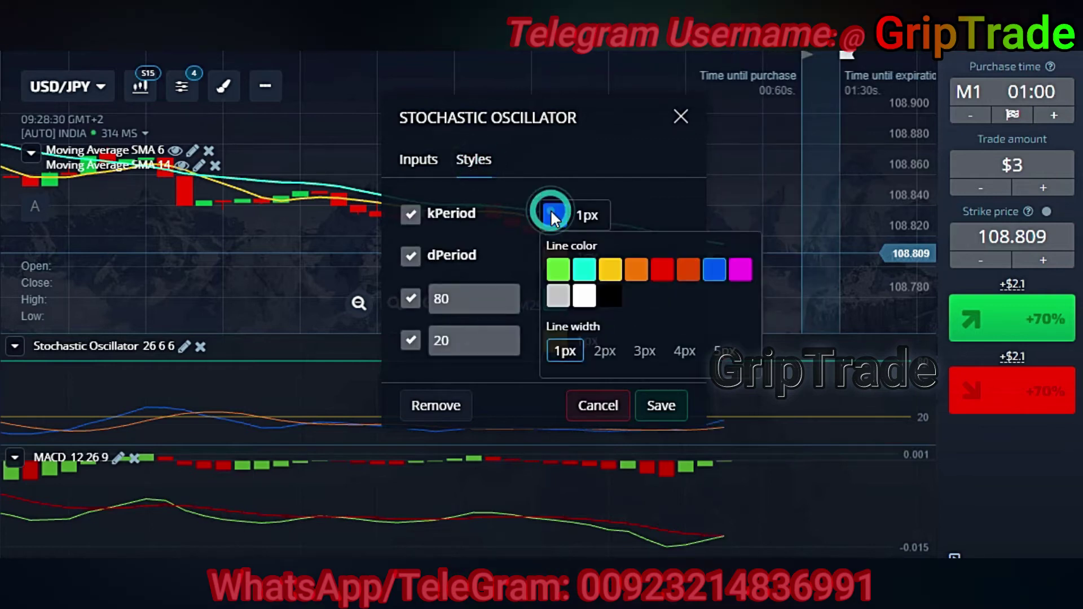
pyautogui.click(585, 271)
pyautogui.click(605, 352)
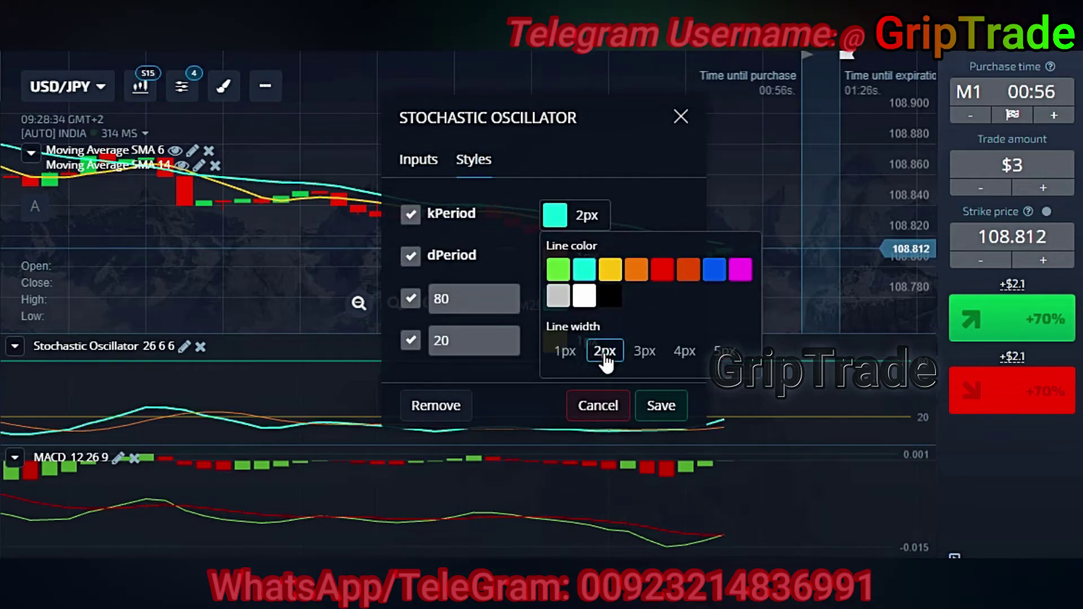
pyautogui.click(634, 206)
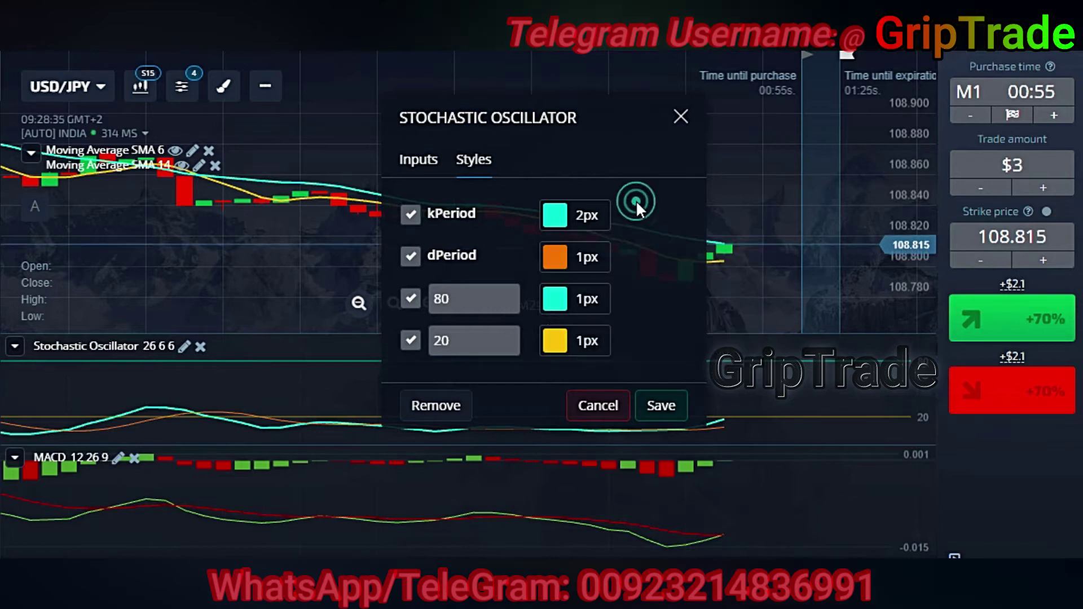
pyautogui.click(551, 255)
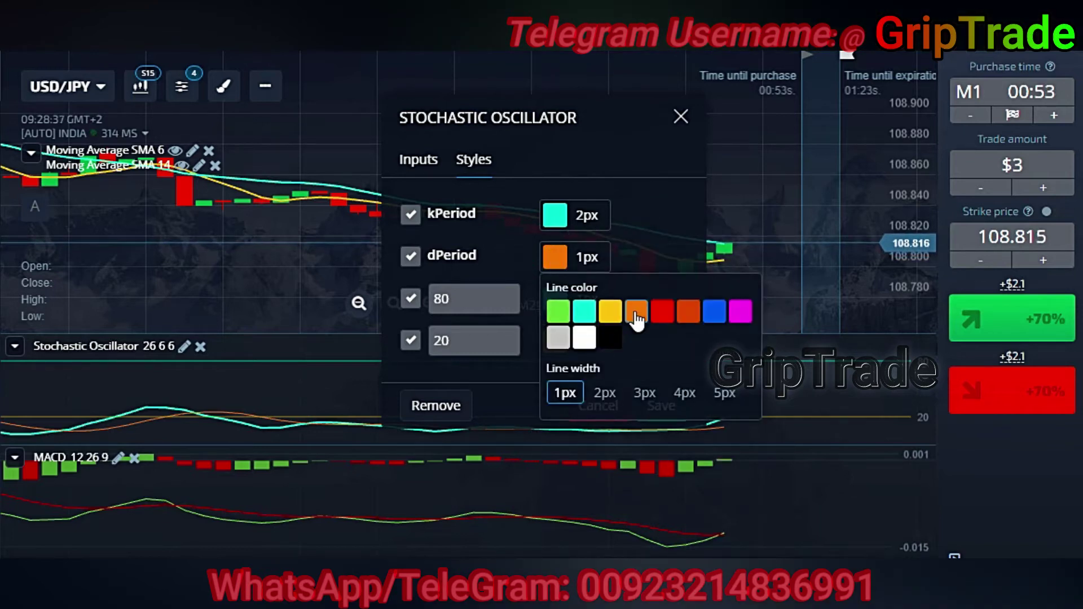
pyautogui.click(605, 393)
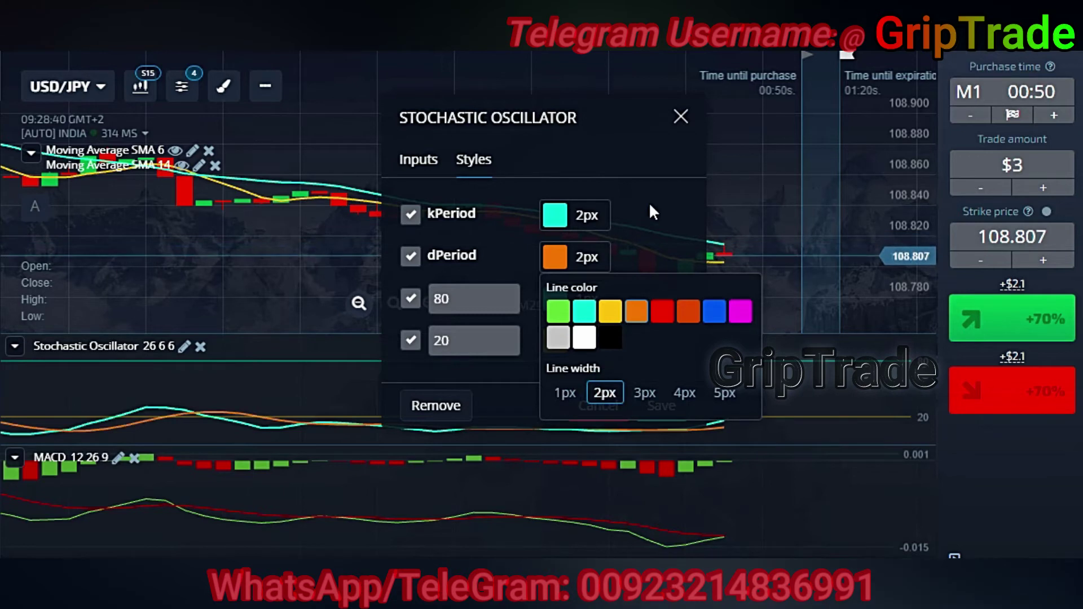
pyautogui.click(650, 206)
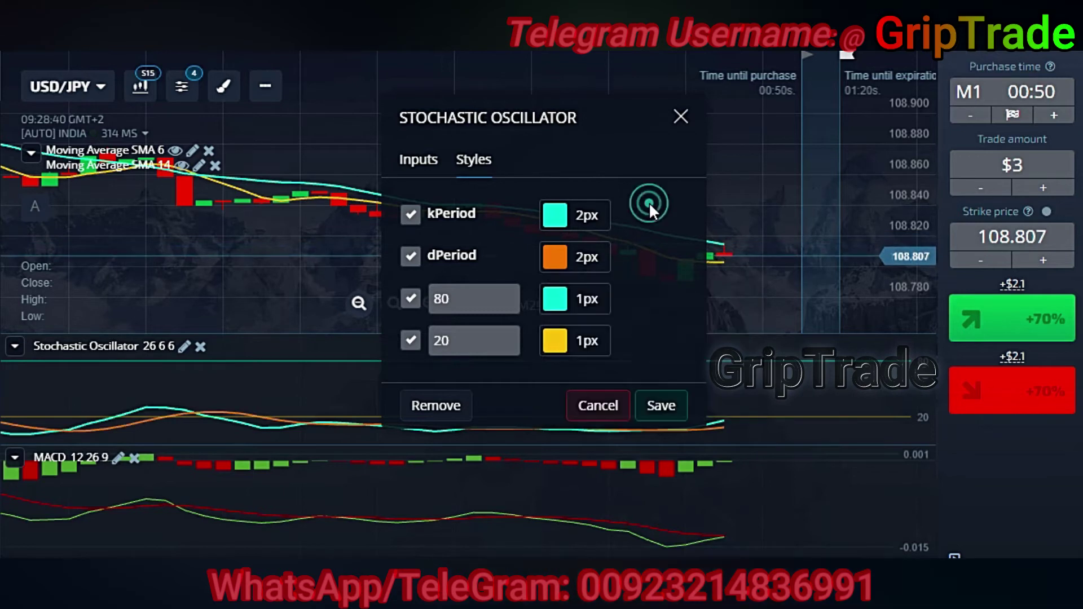
# Step: Make the 80 and 20 level lines yellow 2px and save the Stochastic settings
pyautogui.click(556, 301)
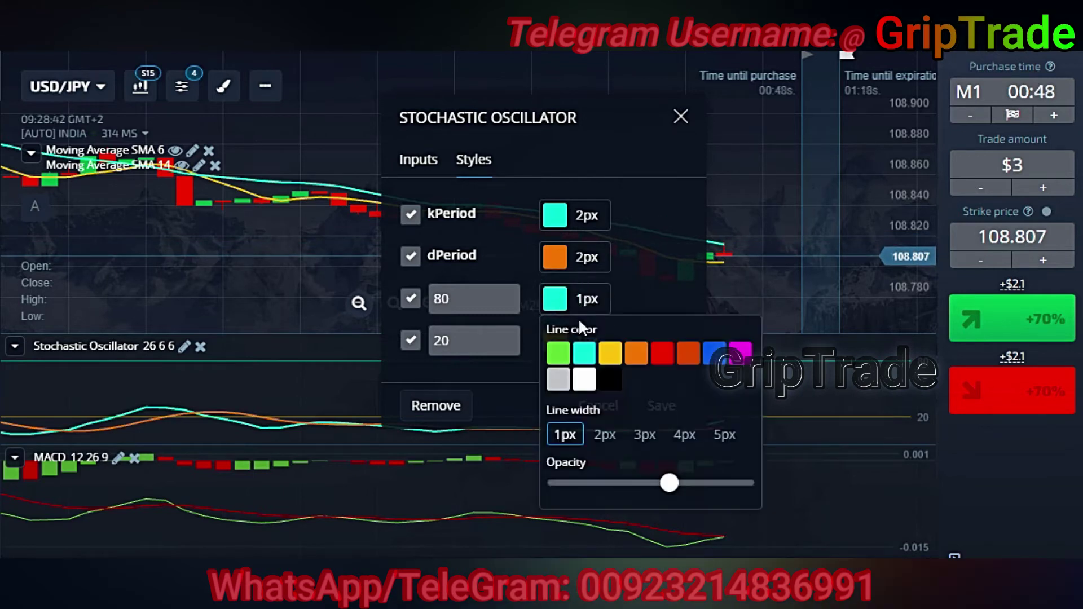
pyautogui.click(611, 355)
pyautogui.click(604, 437)
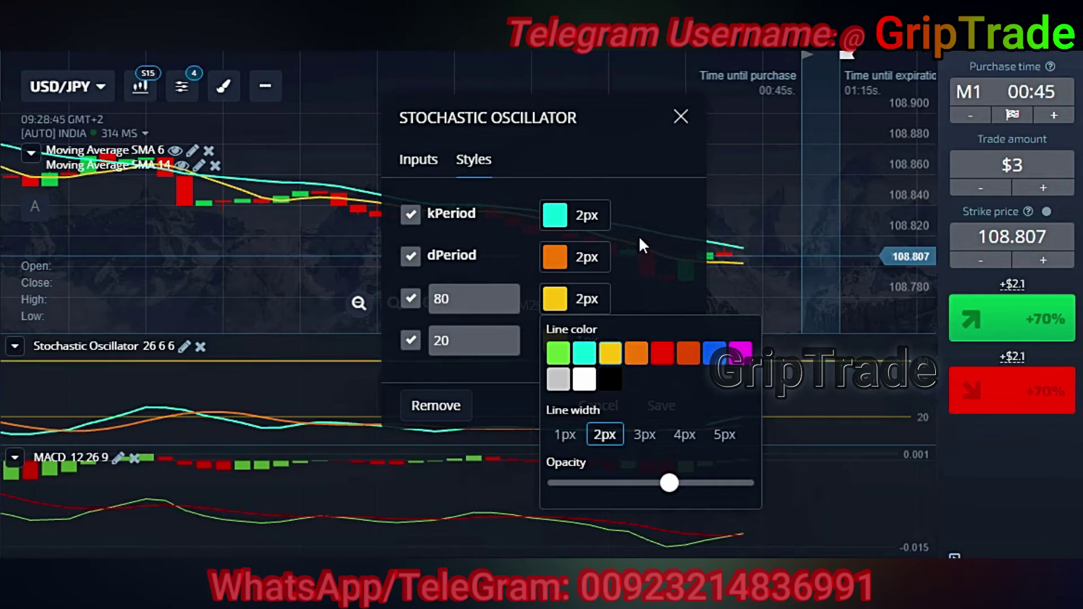
pyautogui.click(639, 235)
pyautogui.click(555, 341)
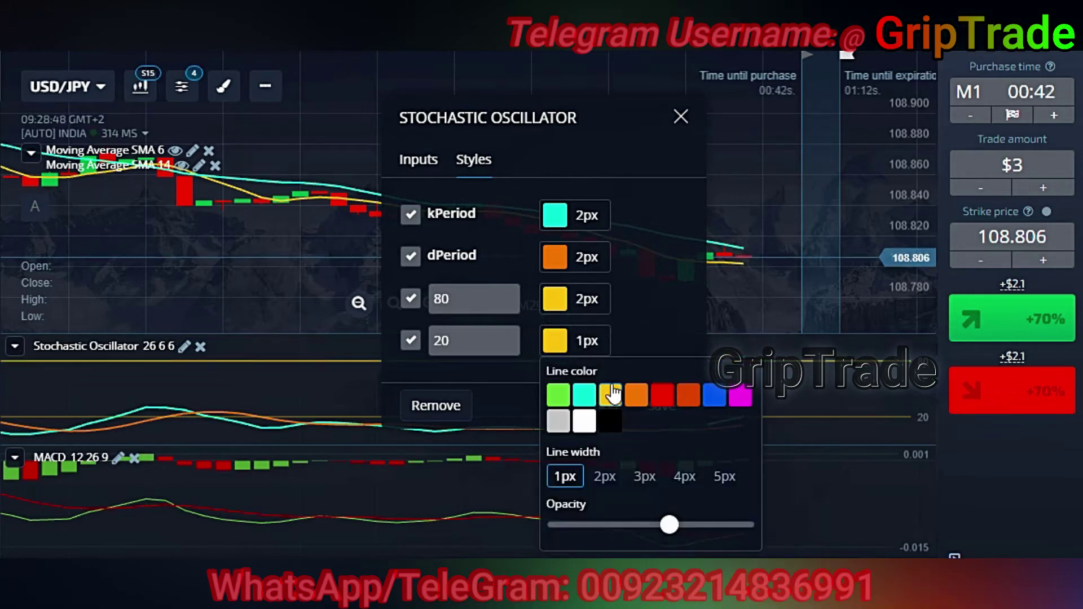
pyautogui.click(612, 476)
pyautogui.click(648, 300)
pyautogui.click(660, 416)
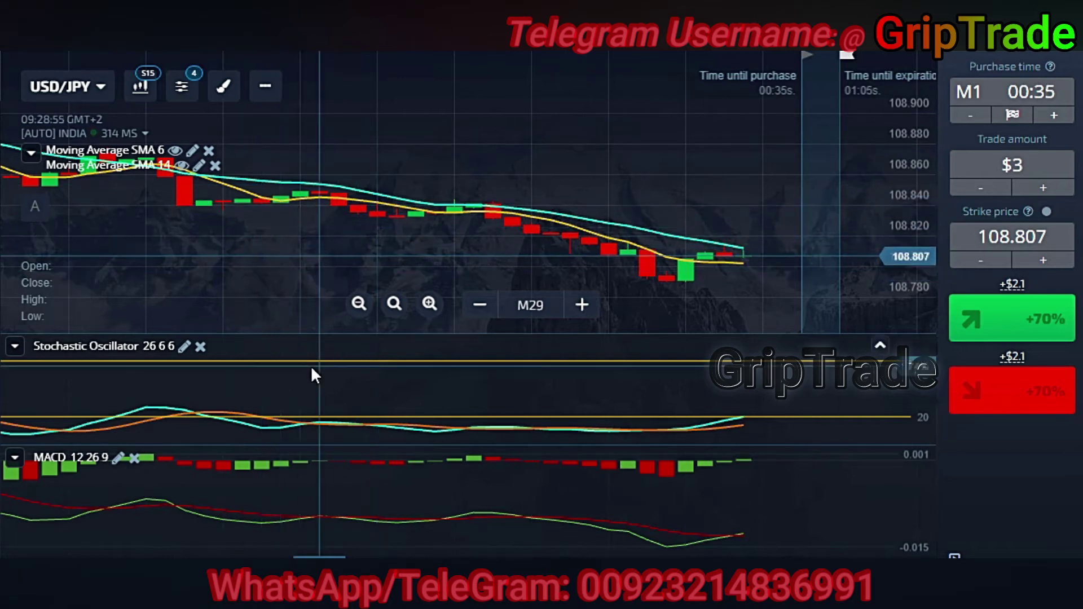
# Step: Open the MACD indicator's settings on its Styles page
pyautogui.click(117, 458)
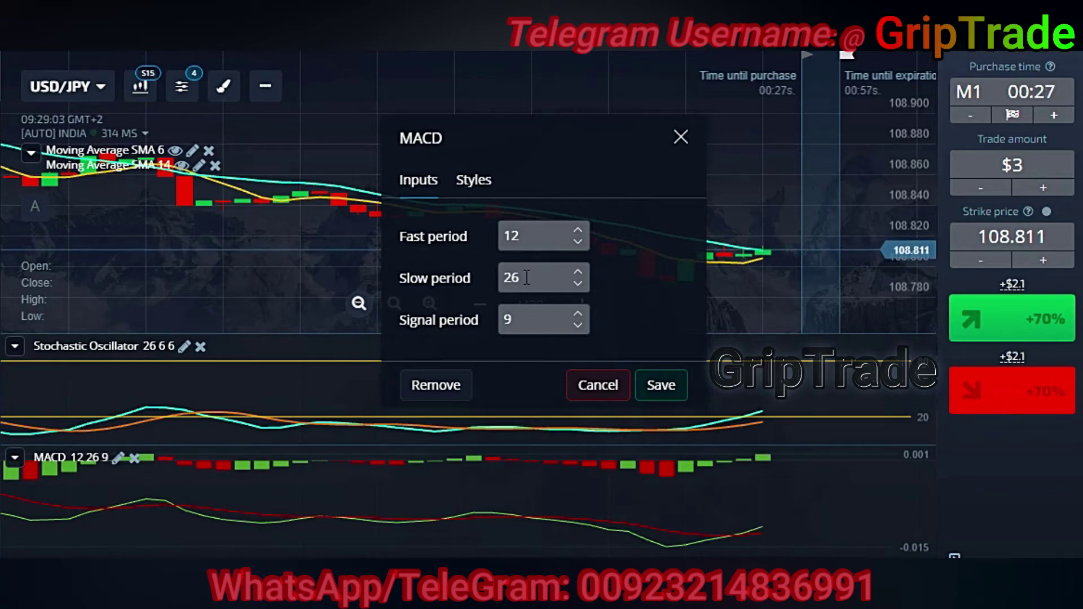
pyautogui.click(471, 184)
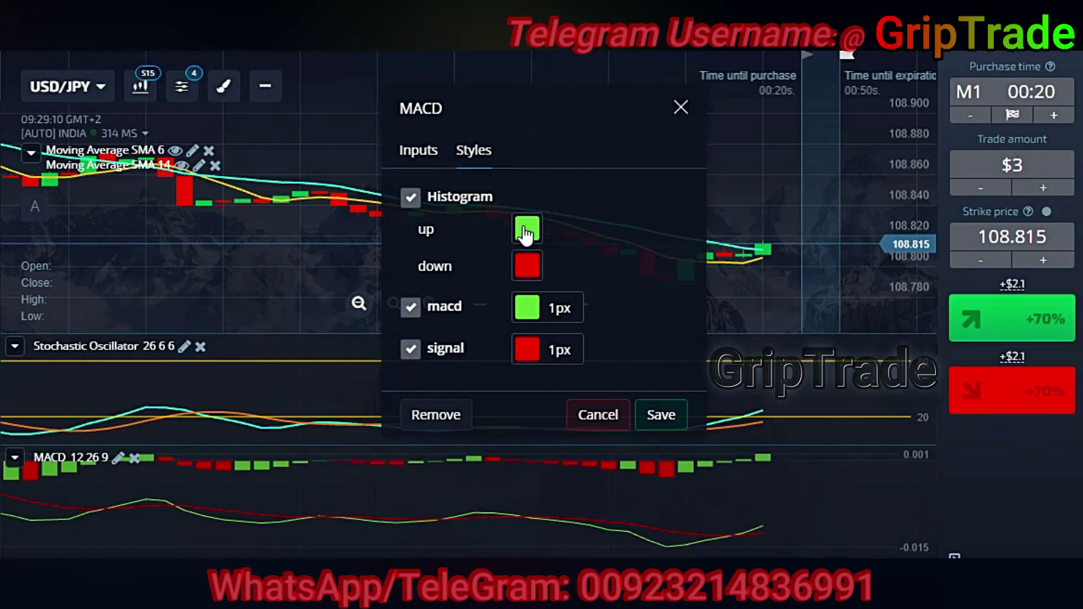
# Step: Make the MACD's macd line cyan at 2px width
pyautogui.click(527, 308)
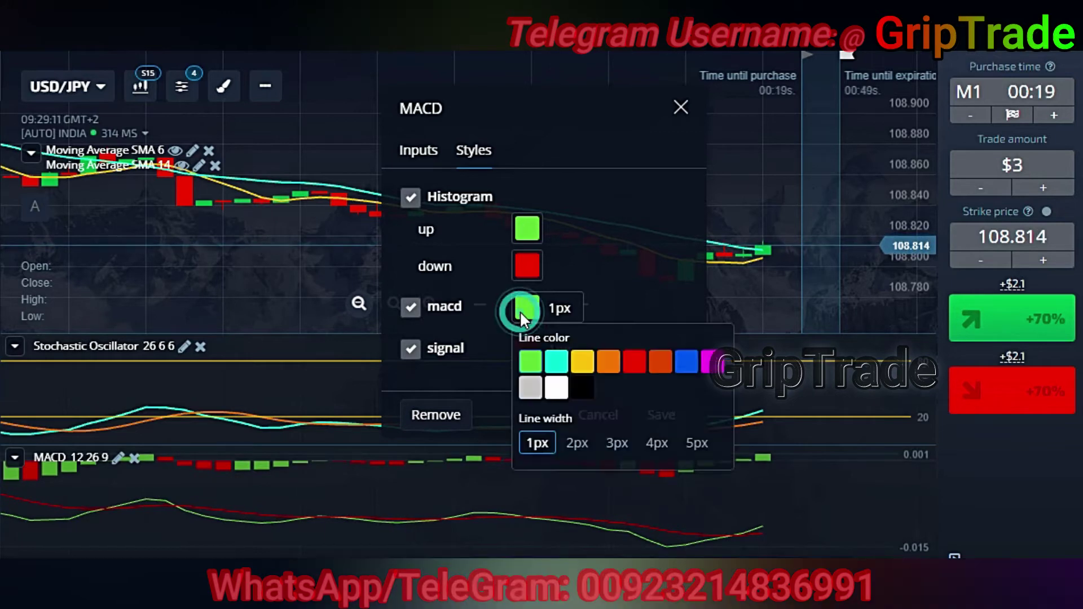
pyautogui.click(558, 369)
pyautogui.click(574, 440)
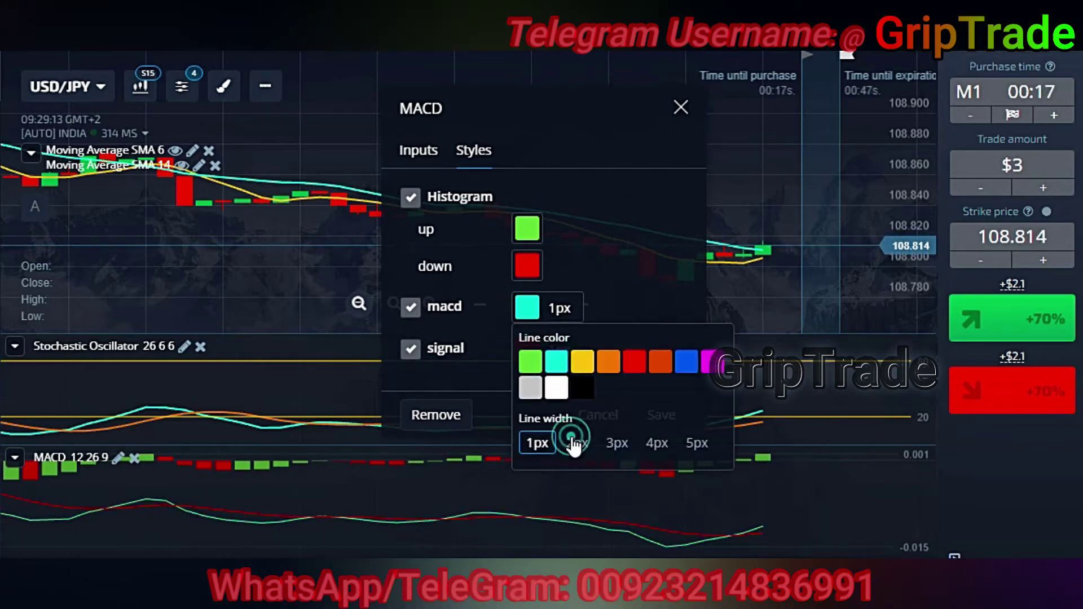
pyautogui.click(613, 297)
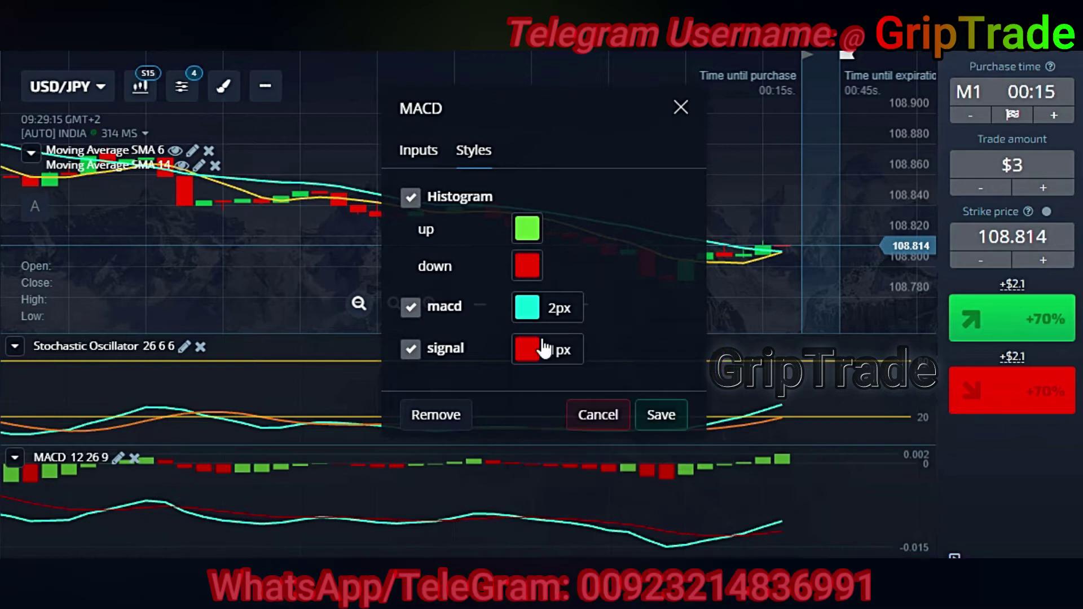
# Step: Make the MACD signal line yellow at 2px and save the MACD settings
pyautogui.click(528, 348)
pyautogui.click(558, 407)
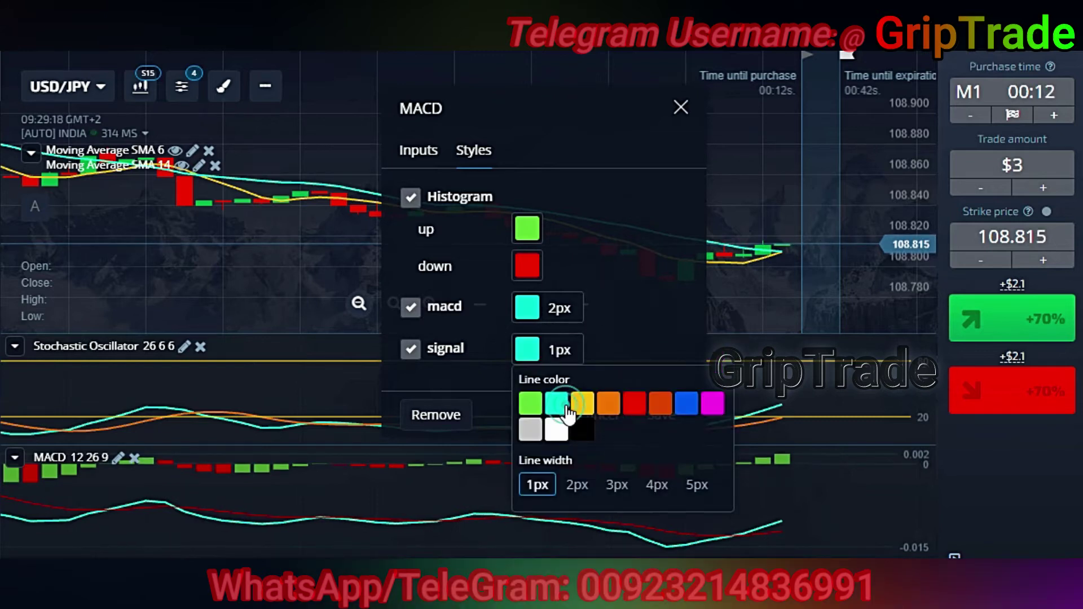
pyautogui.click(582, 405)
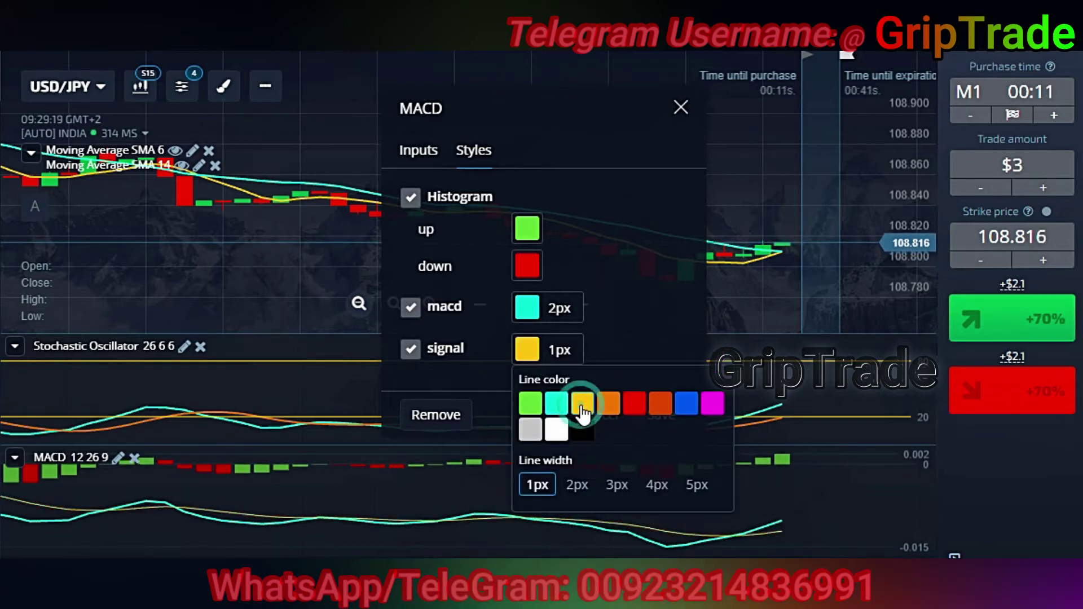
pyautogui.click(577, 485)
pyautogui.click(649, 276)
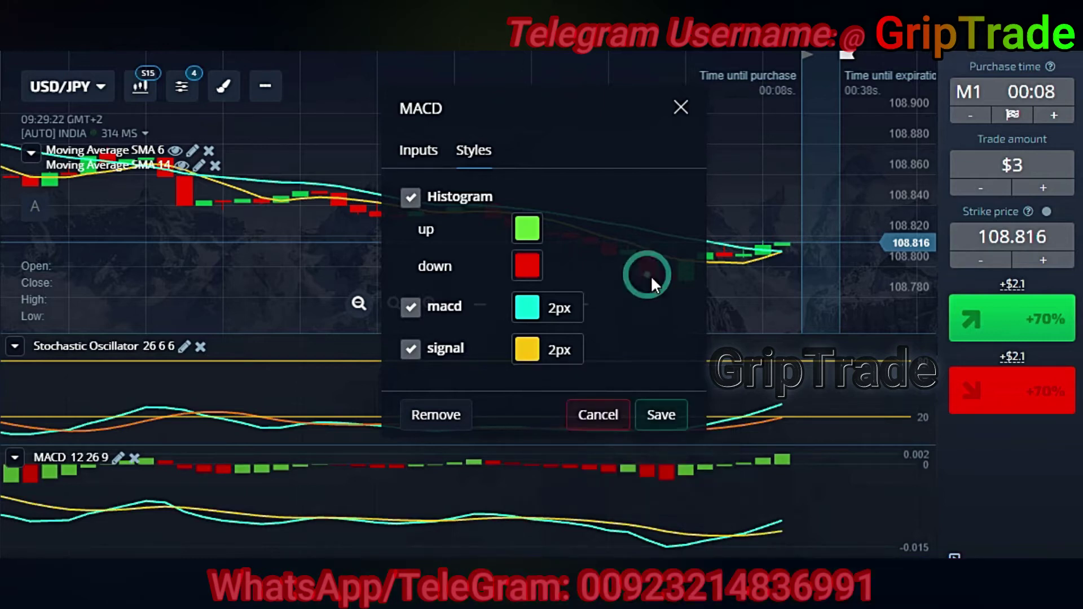
pyautogui.click(659, 417)
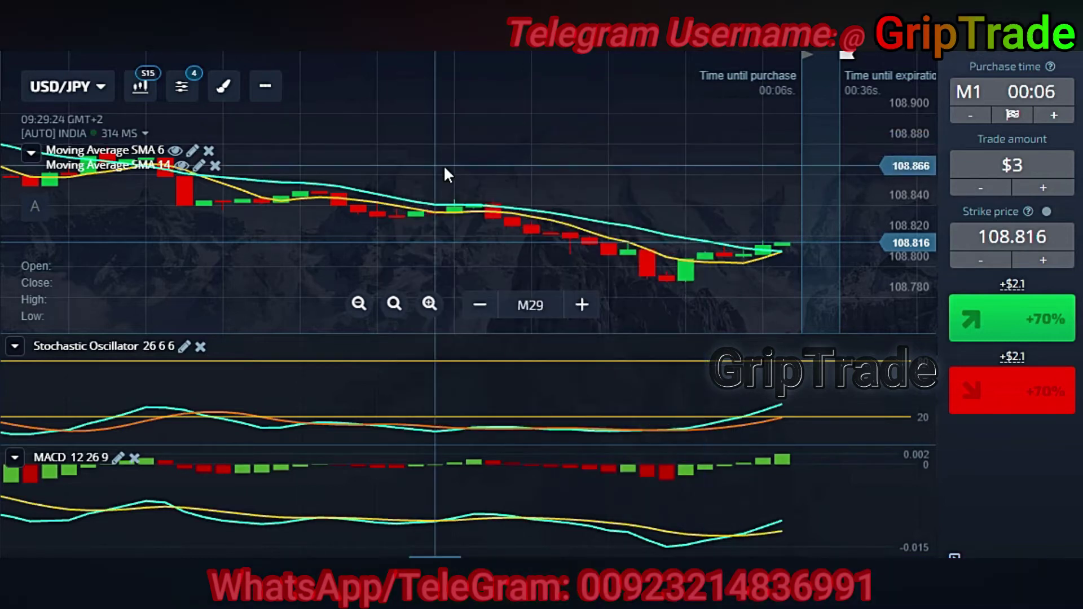
pyautogui.moveTo(331, 199)
pyautogui.mouseDown()
pyautogui.moveTo(368, 199)
pyautogui.moveTo(340, 199)
pyautogui.mouseUp()
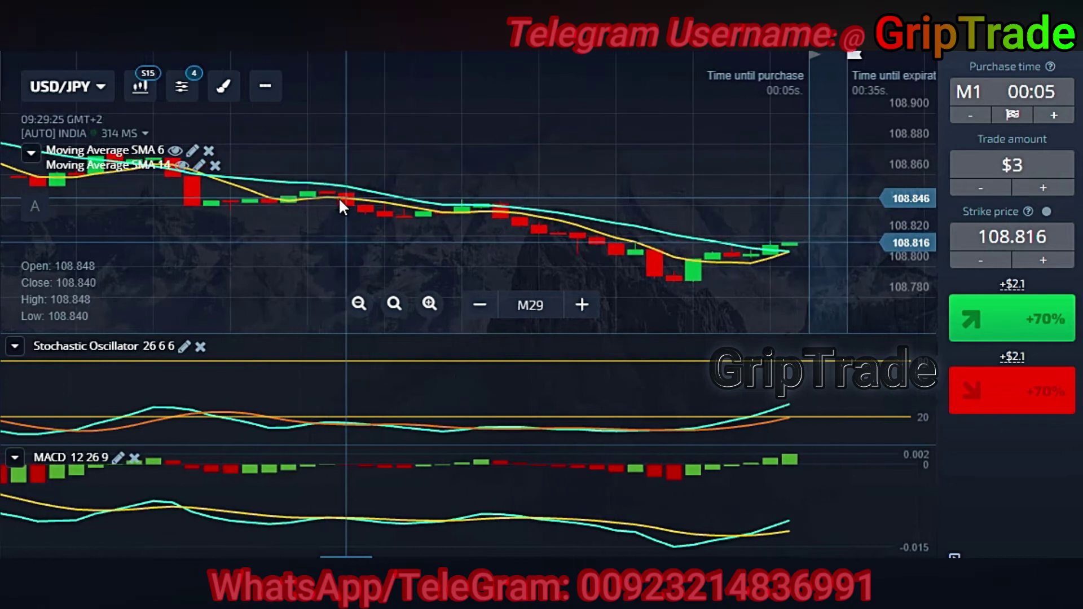